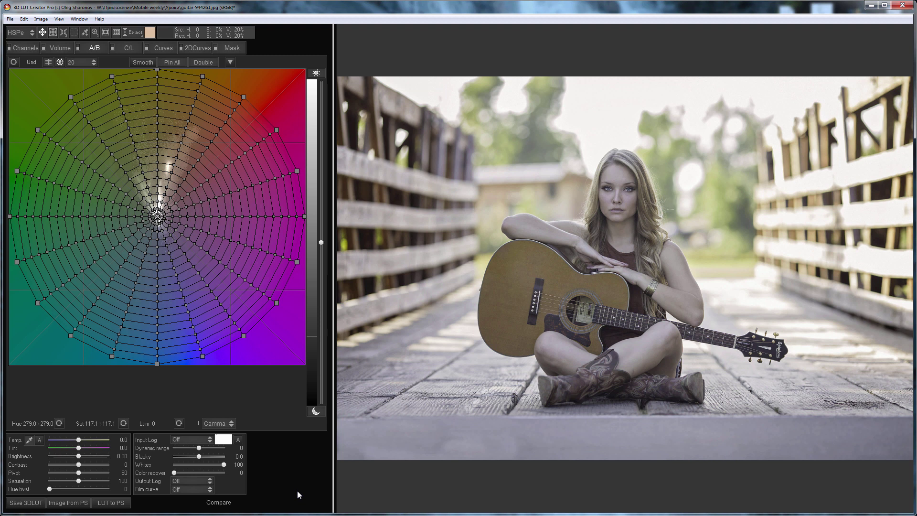
Show only the curves graph in the Analyzer window, moved aside and locked to neutral.
click(82, 19)
click(94, 40)
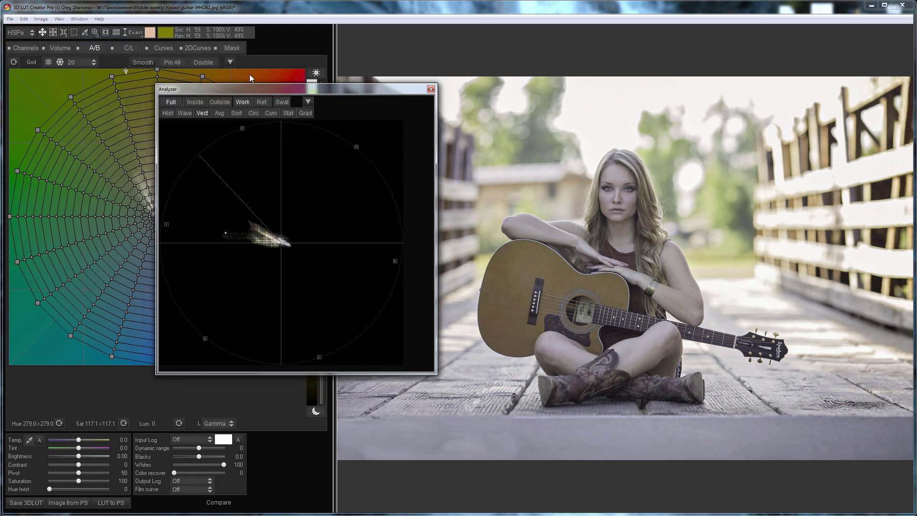
click(270, 113)
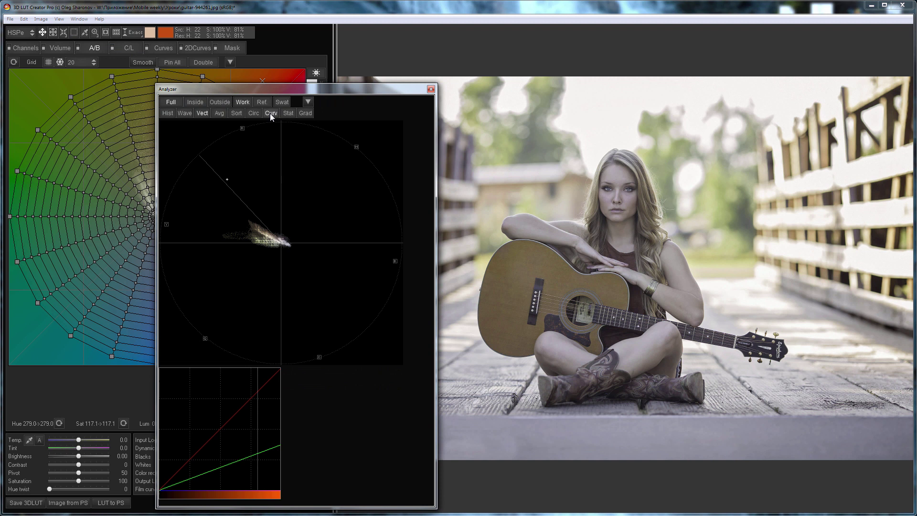
click(201, 113)
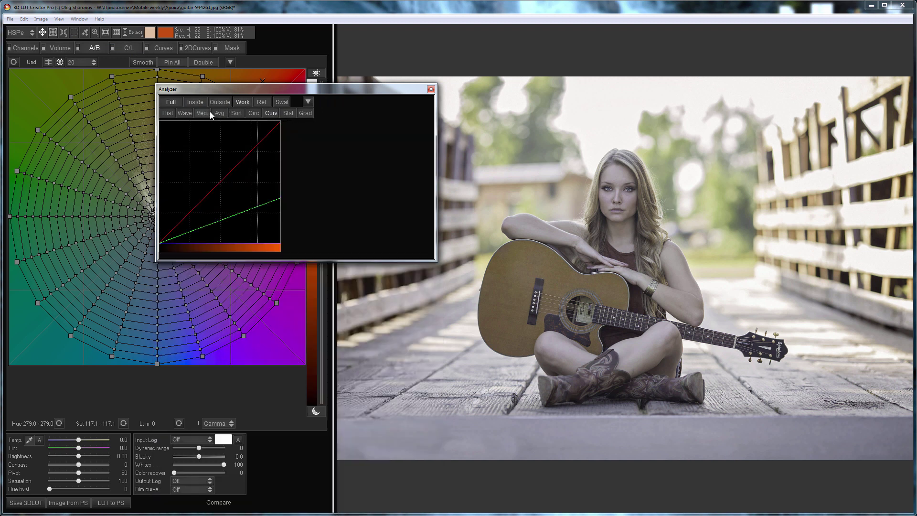
drag(266, 91, 302, 78)
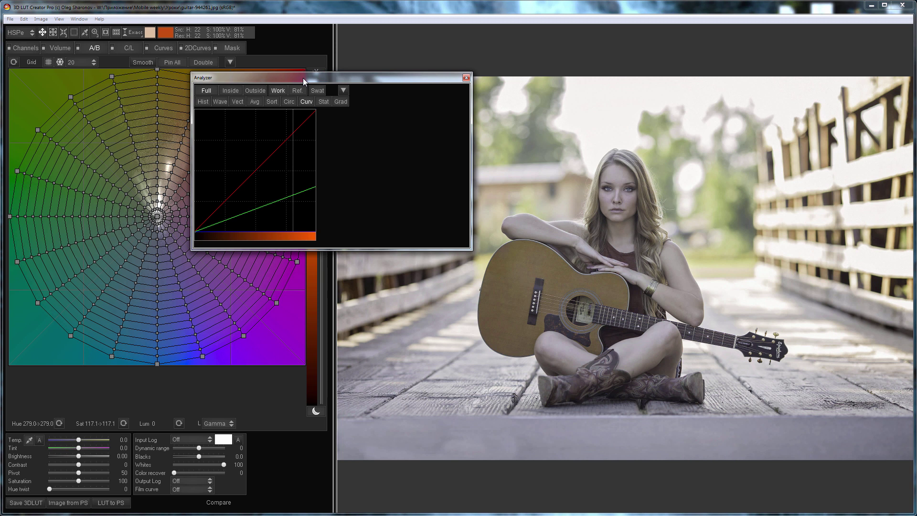
click(344, 91)
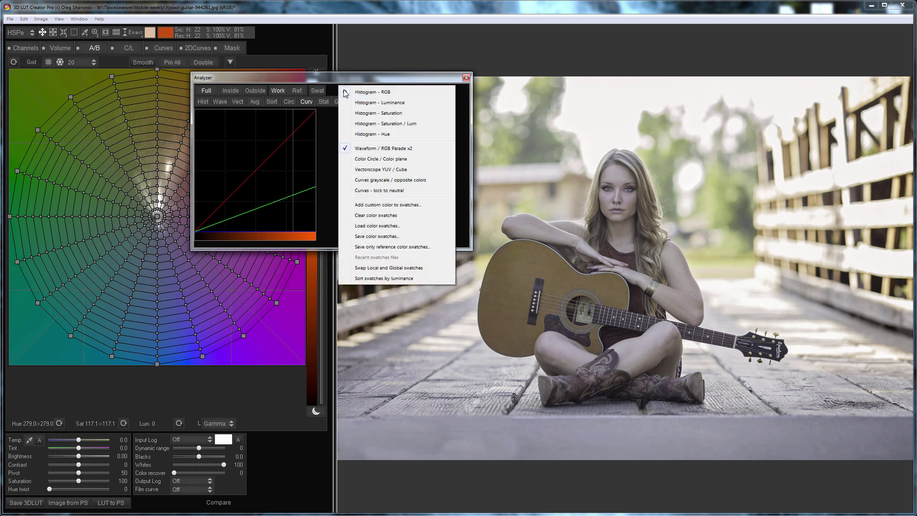
click(395, 190)
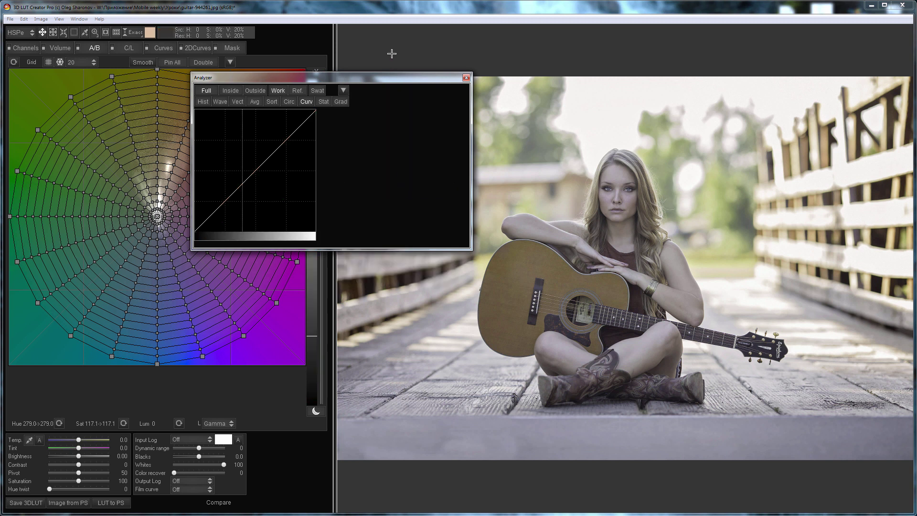
Try warm and cool Temp settings, settling on Temp 15.4 and Tint 5.6.
drag(374, 78, 311, 70)
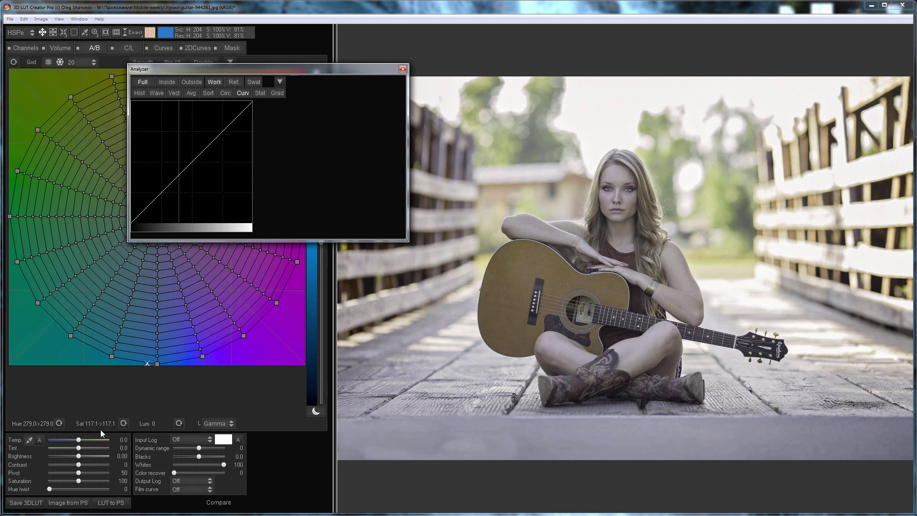
drag(79, 439, 90, 440)
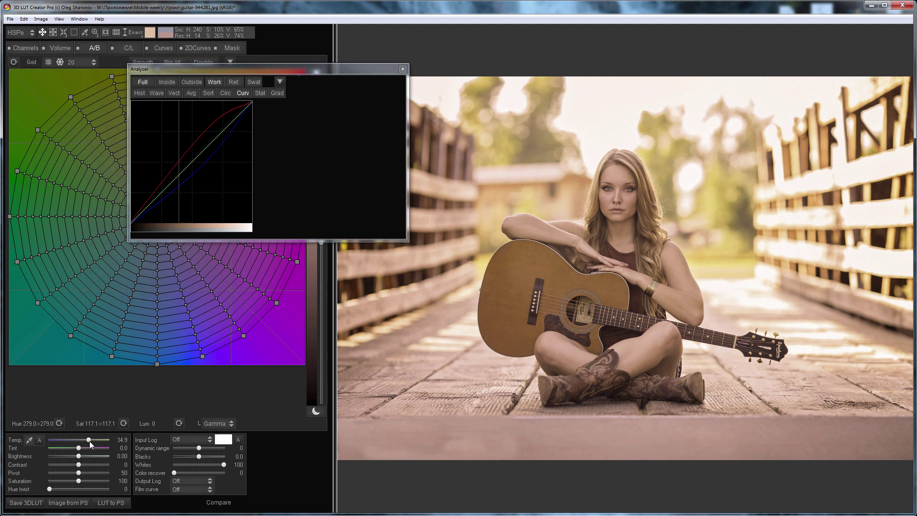
drag(90, 440, 64, 438)
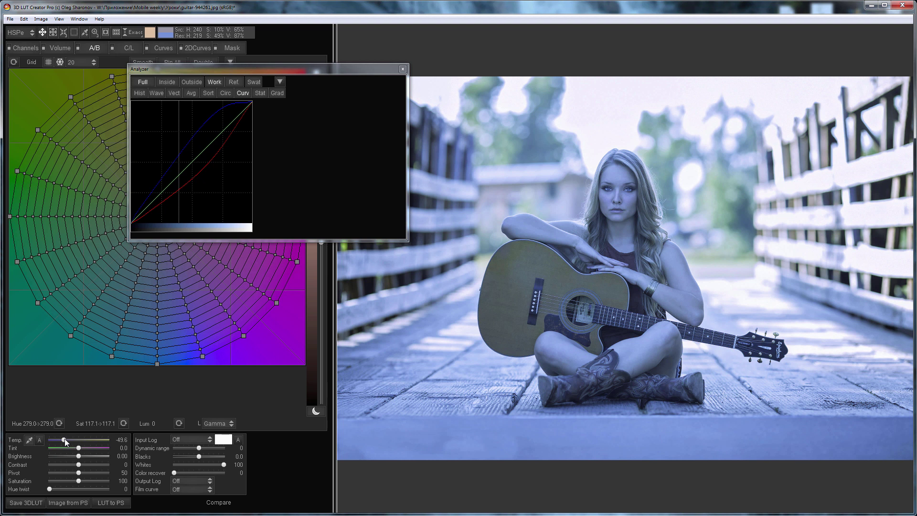
mouse_move(65, 439)
mouse_down()
mouse_move(87, 442)
mouse_move(56, 448)
mouse_move(91, 452)
mouse_move(81, 438)
mouse_move(88, 447)
mouse_move(84, 439)
mouse_move(77, 448)
mouse_move(83, 439)
mouse_up()
click(19, 440)
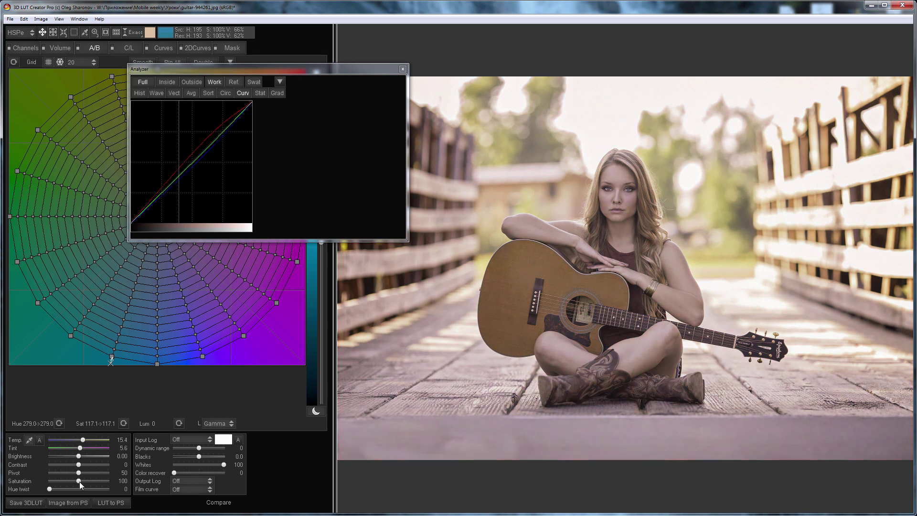
Set Saturation to 188, Temp to 10.5, Contrast to 39 and Blacks to -3.9.
drag(79, 482, 104, 480)
drag(83, 439, 81, 440)
mouse_move(79, 463)
mouse_down()
mouse_move(93, 465)
mouse_move(76, 473)
mouse_up()
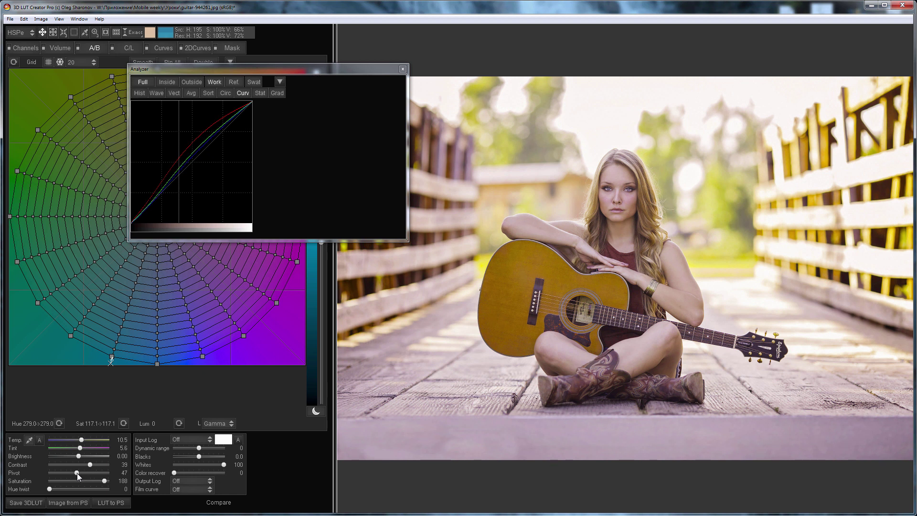
drag(199, 456, 197, 453)
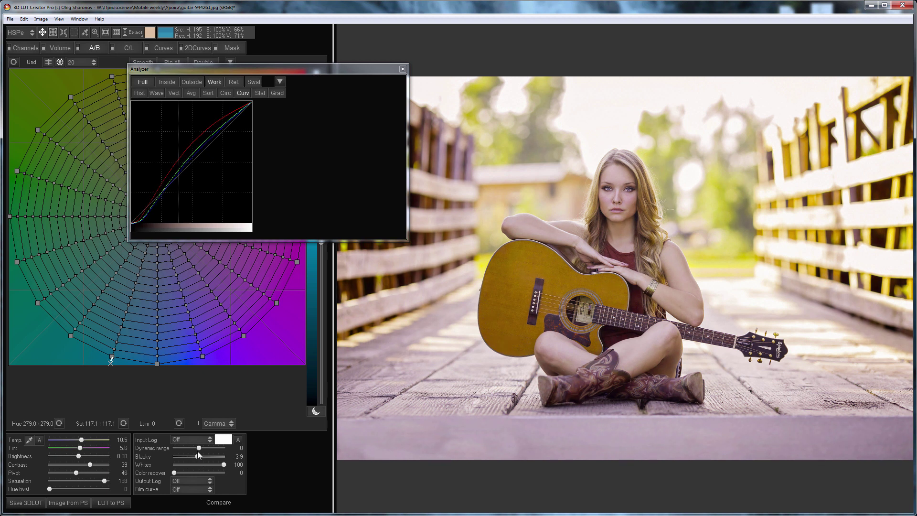
key(c)
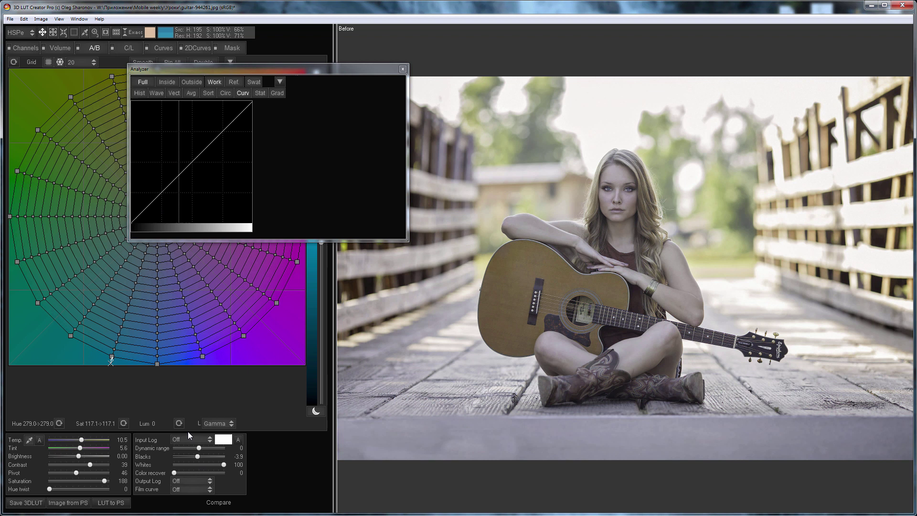
key(c)
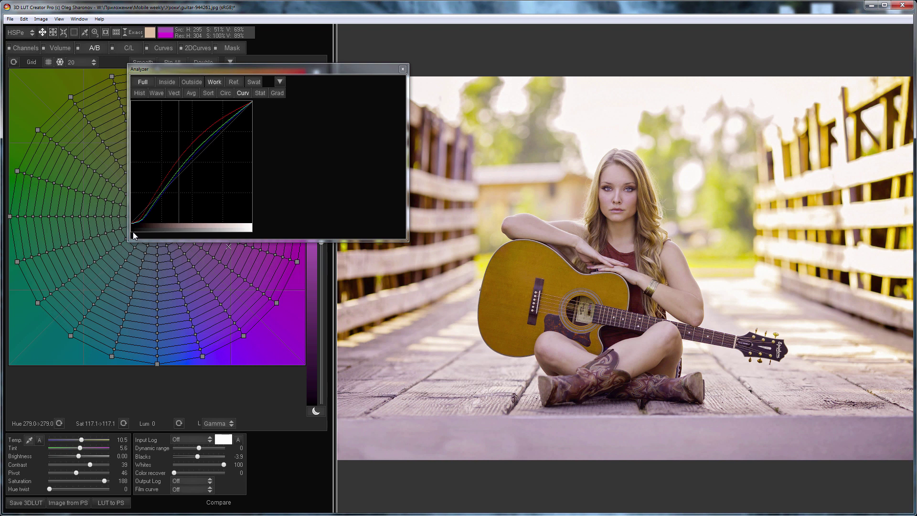
Apply Auto Black and Auto White to the RGB curves on the Curves tab.
click(163, 48)
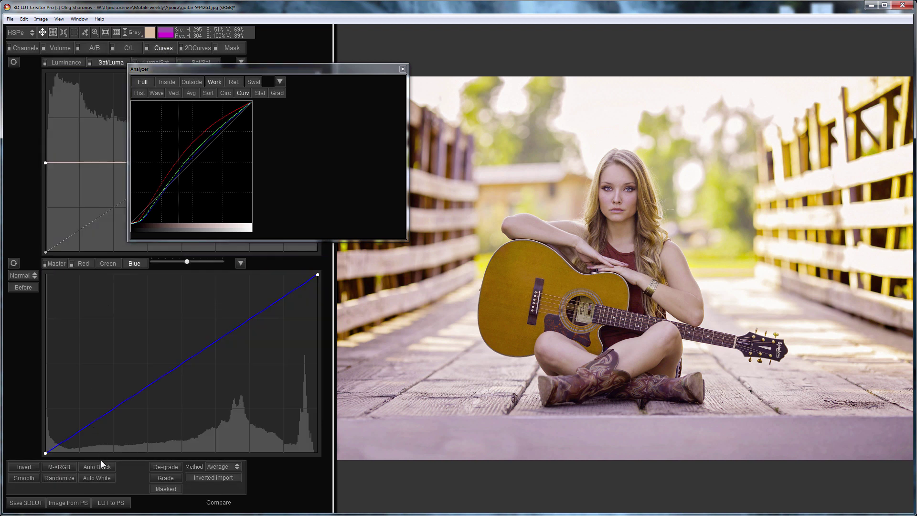
click(102, 466)
click(99, 477)
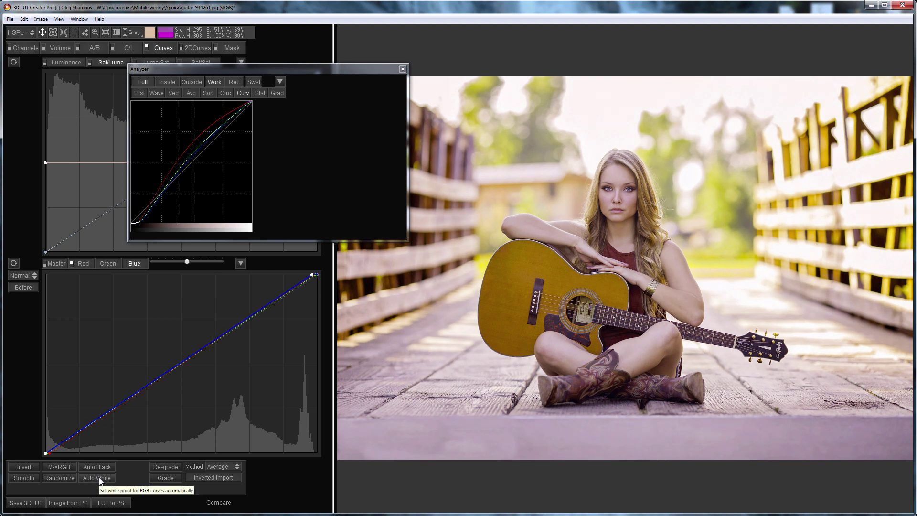
click(24, 18)
Restore the earlier grey version and open the RGB Matrix, with the analyzer moved aside.
mouse_move(46, 51)
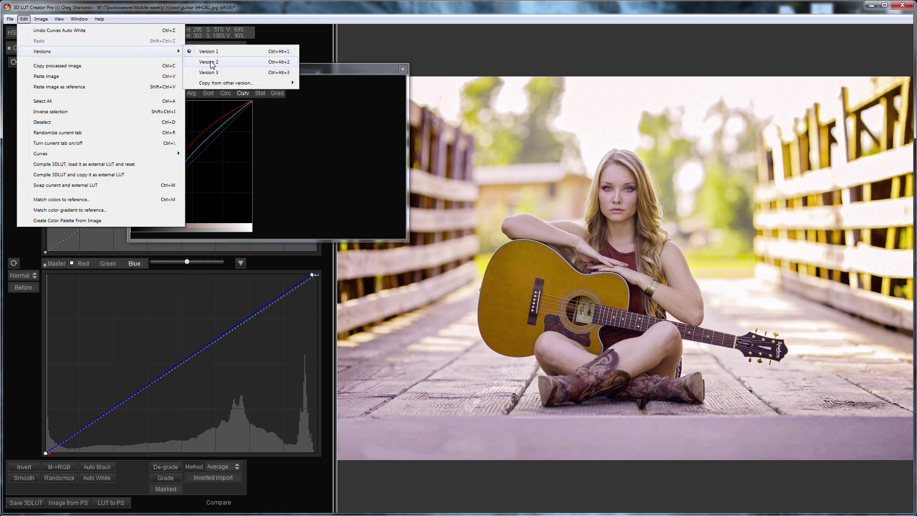
click(210, 61)
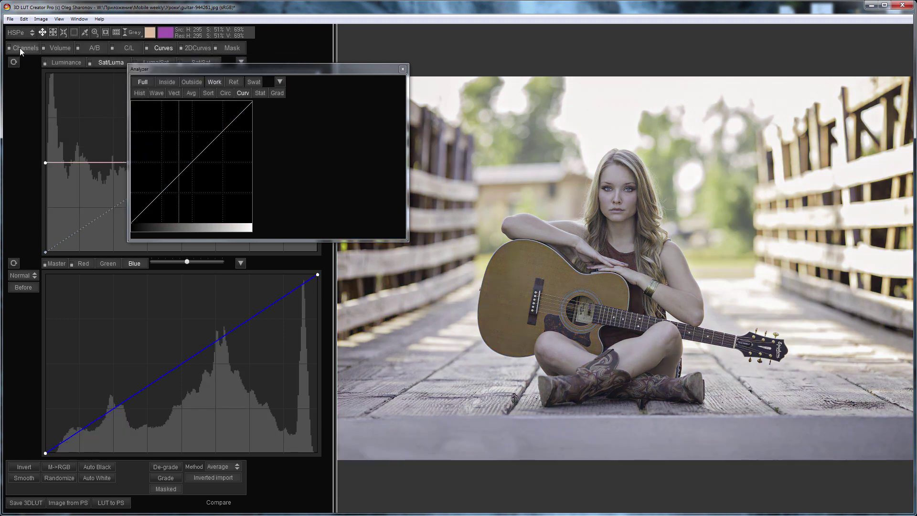
click(20, 48)
drag(264, 70, 474, 30)
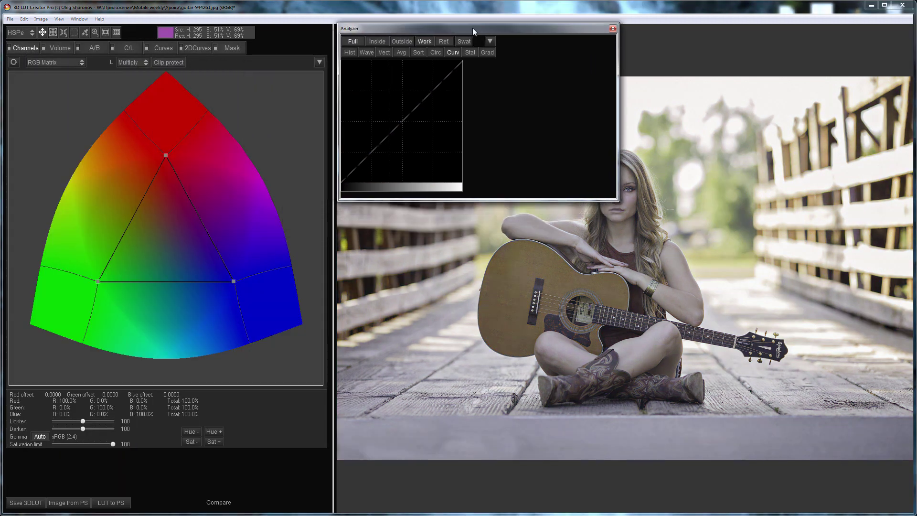
drag(621, 84, 508, 96)
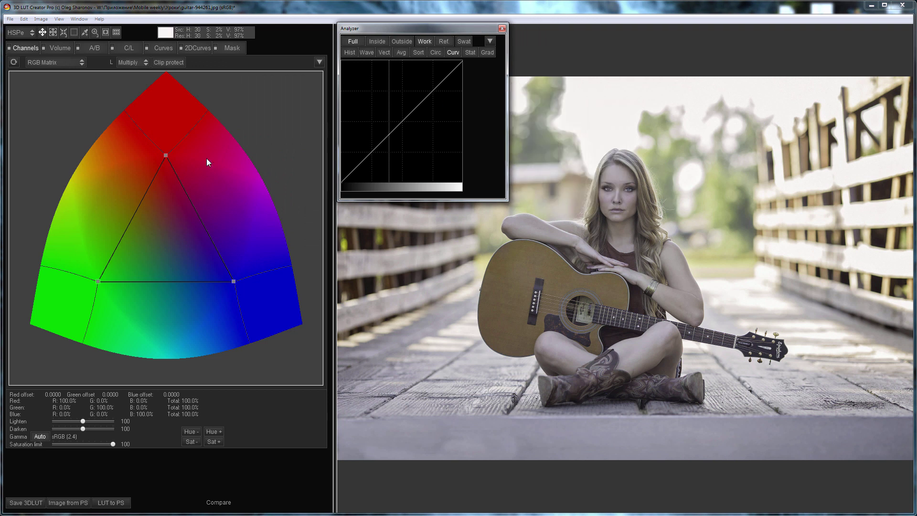
Push the red, green and blue primaries outward, ending red at R 259.1%, G -130.2%, B -28.0%.
drag(165, 155, 200, 104)
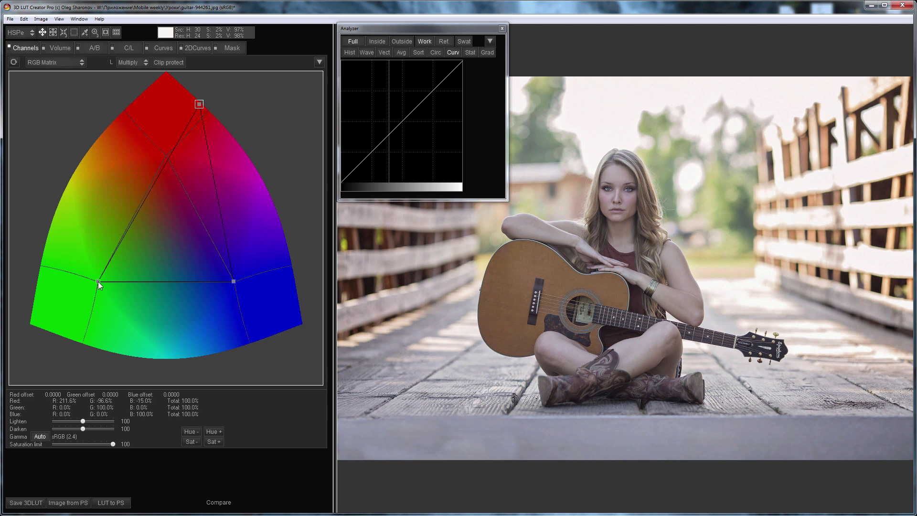
drag(98, 282, 78, 297)
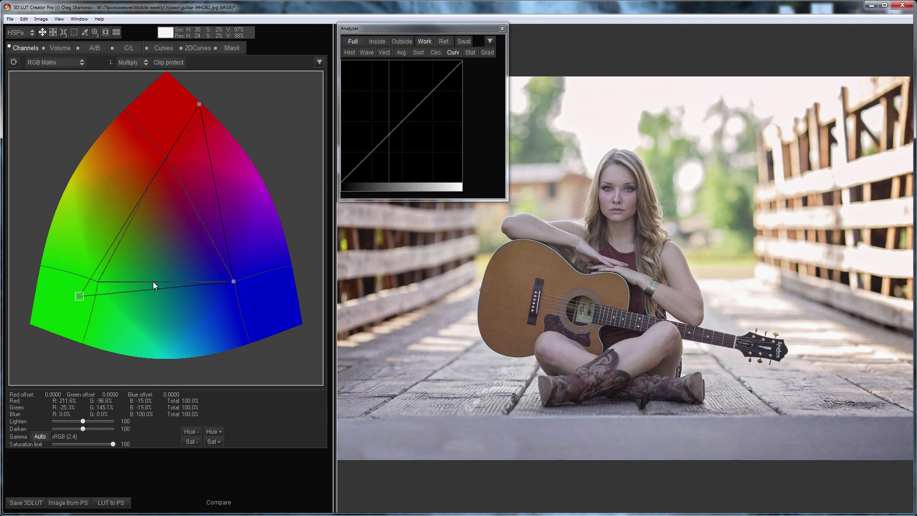
drag(234, 282, 237, 319)
drag(198, 104, 203, 87)
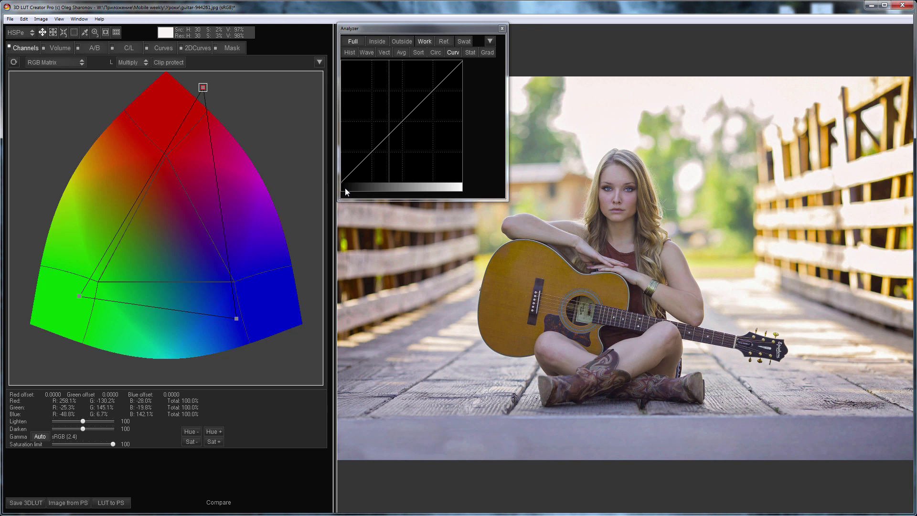
Move the blue primary to R 8.0%, G -37.8%, B 106.4% for a warmer, yellower tone.
drag(237, 318, 228, 353)
drag(235, 319, 264, 262)
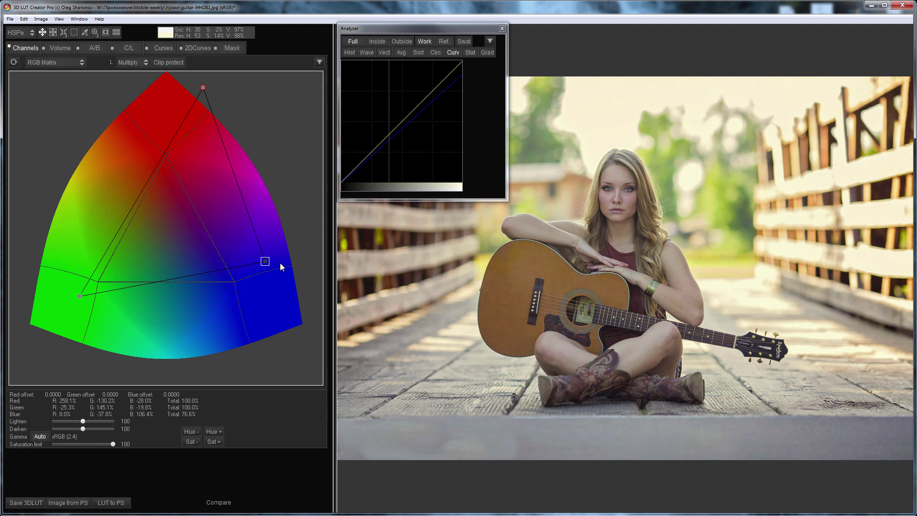
On the A/B tab, set Contrast 39, Blacks -3.9 and Saturation 113.
click(95, 48)
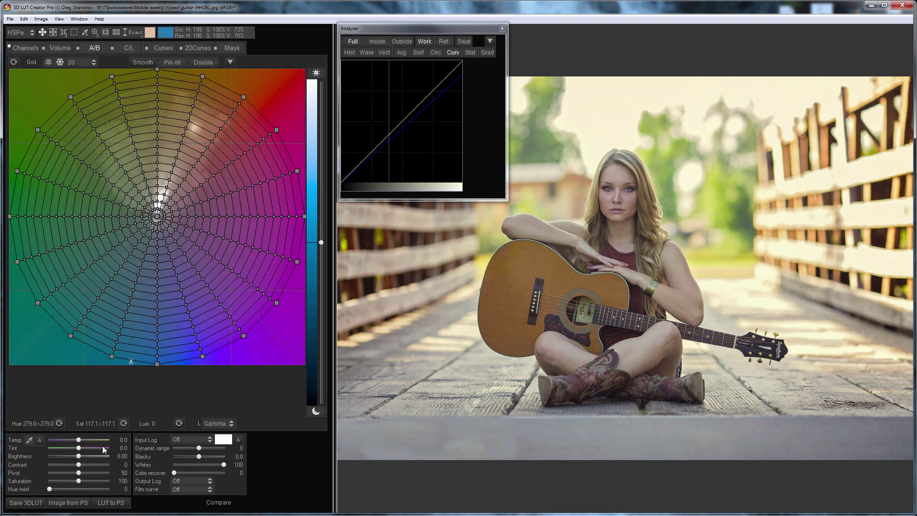
mouse_move(80, 467)
mouse_down()
mouse_move(90, 468)
mouse_move(80, 457)
mouse_move(73, 473)
mouse_up()
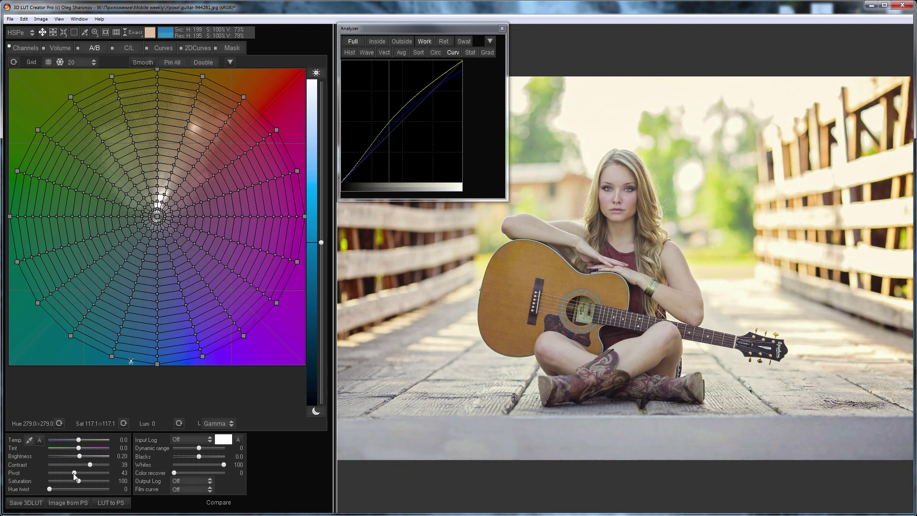
drag(199, 457, 199, 457)
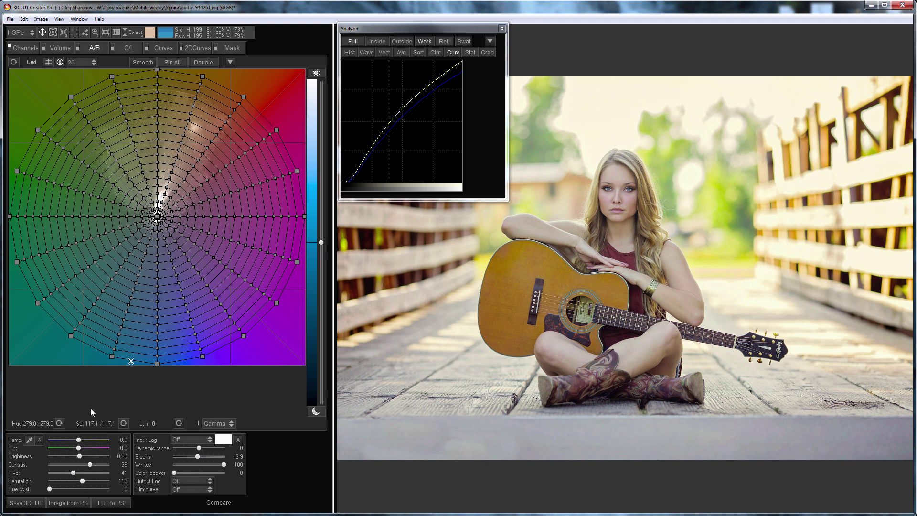
click(164, 48)
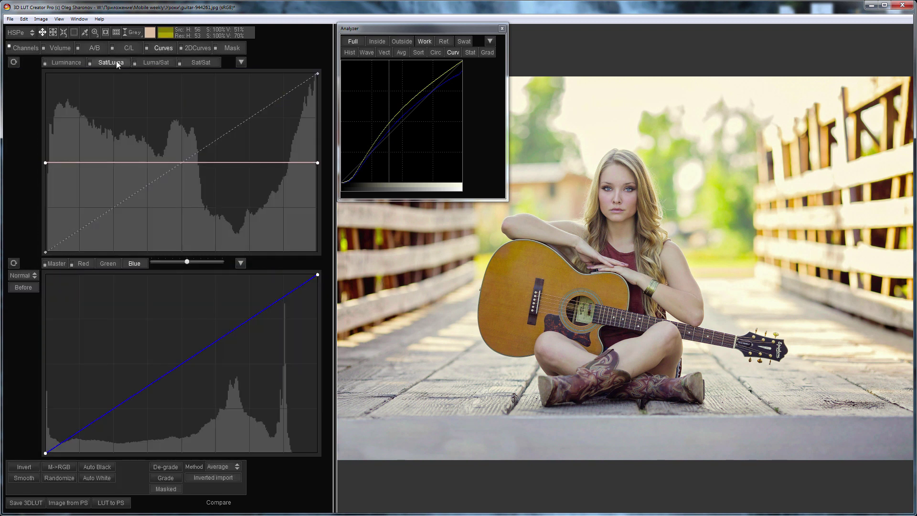
Raise the Sat/Luma curve's shadow end, lower its highlight end, and pull the midpoint to 118/165.
drag(46, 163, 46, 86)
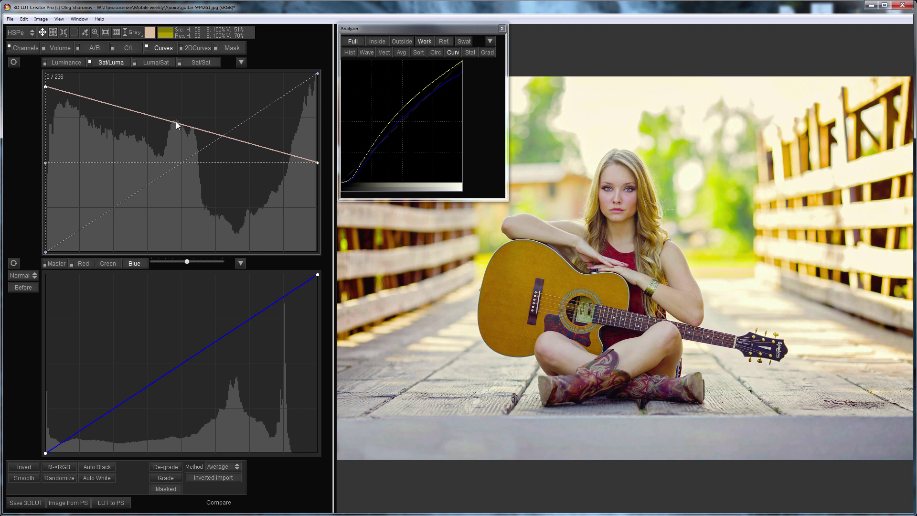
drag(176, 122, 172, 126)
drag(318, 163, 326, 178)
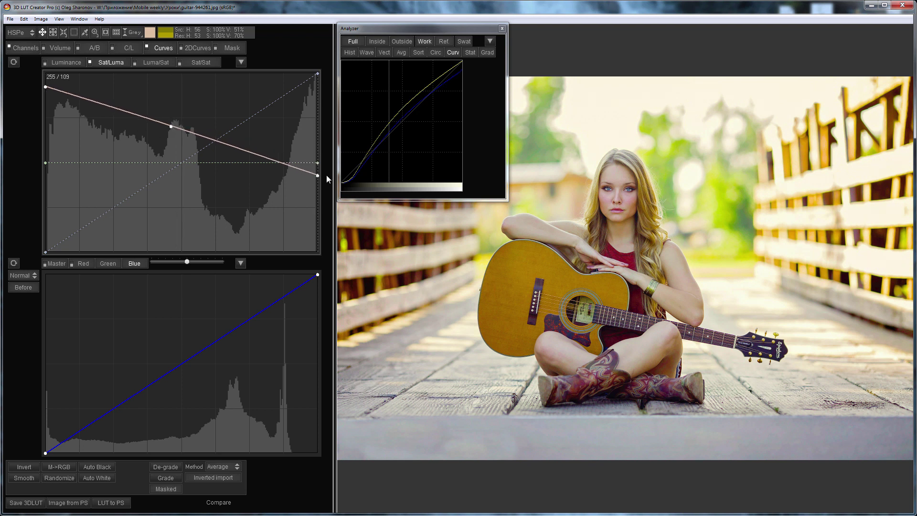
mouse_move(170, 126)
mouse_down()
mouse_move(165, 150)
mouse_move(171, 136)
mouse_up()
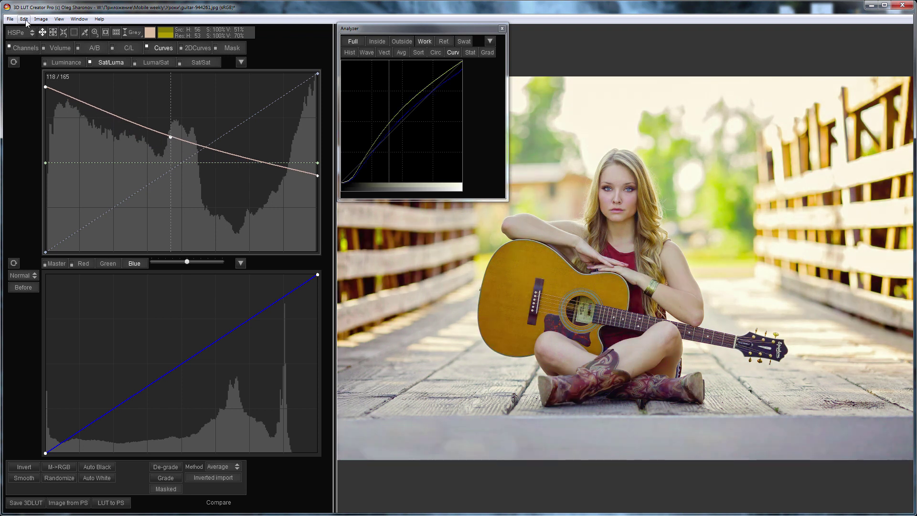
click(24, 19)
mouse_move(158, 51)
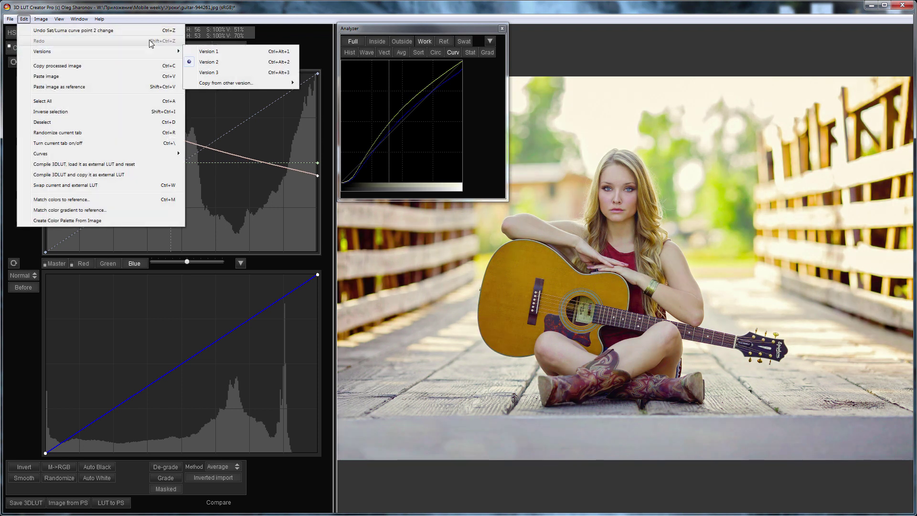
click(252, 51)
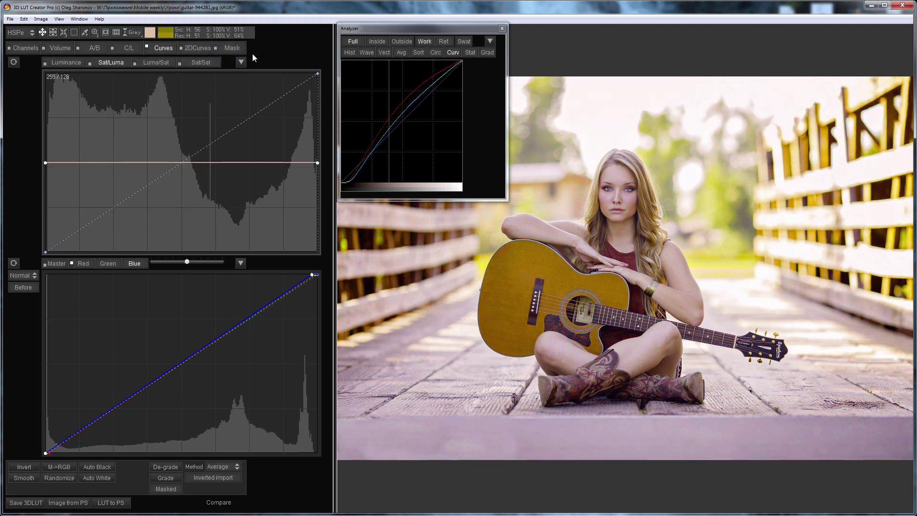
key(ctrl+2)
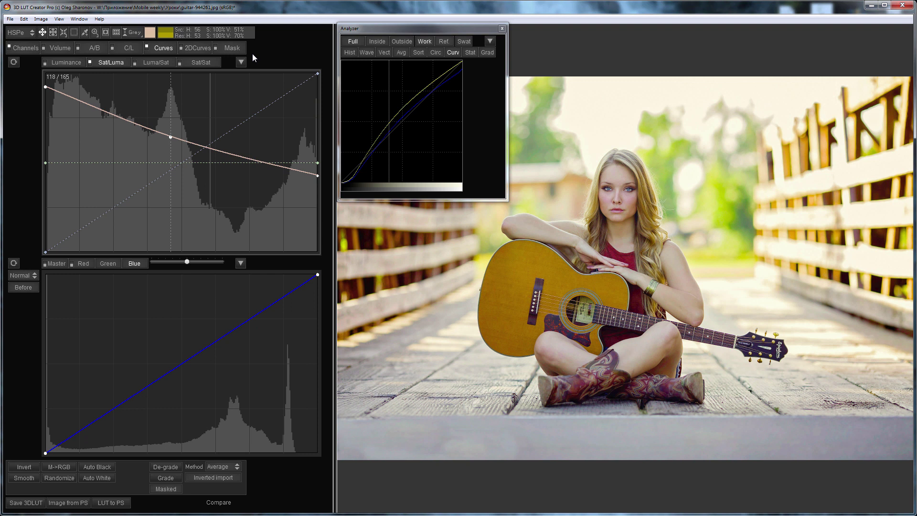